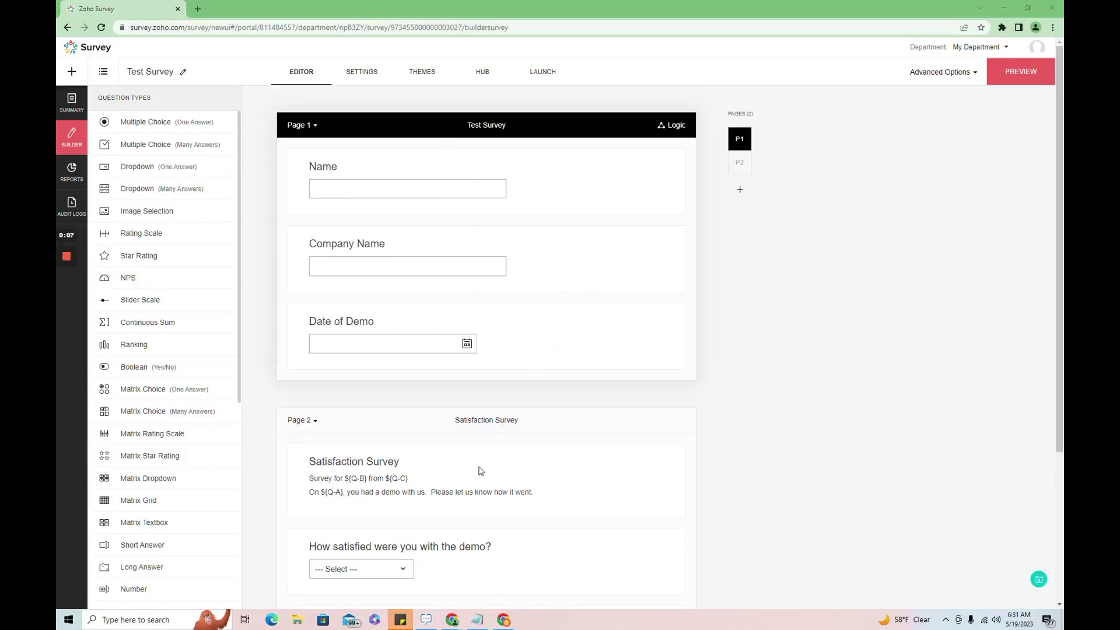
# Open the Name question's Short Answer editor showing prefill from the URL parameter 'name'.
pyautogui.scroll(-4, 768, 238)
pyautogui.scroll(4, 430, 190)
pyautogui.scroll(-3, 493, 322)
pyautogui.scroll(4, 642, 366)
pyautogui.click(563, 176)
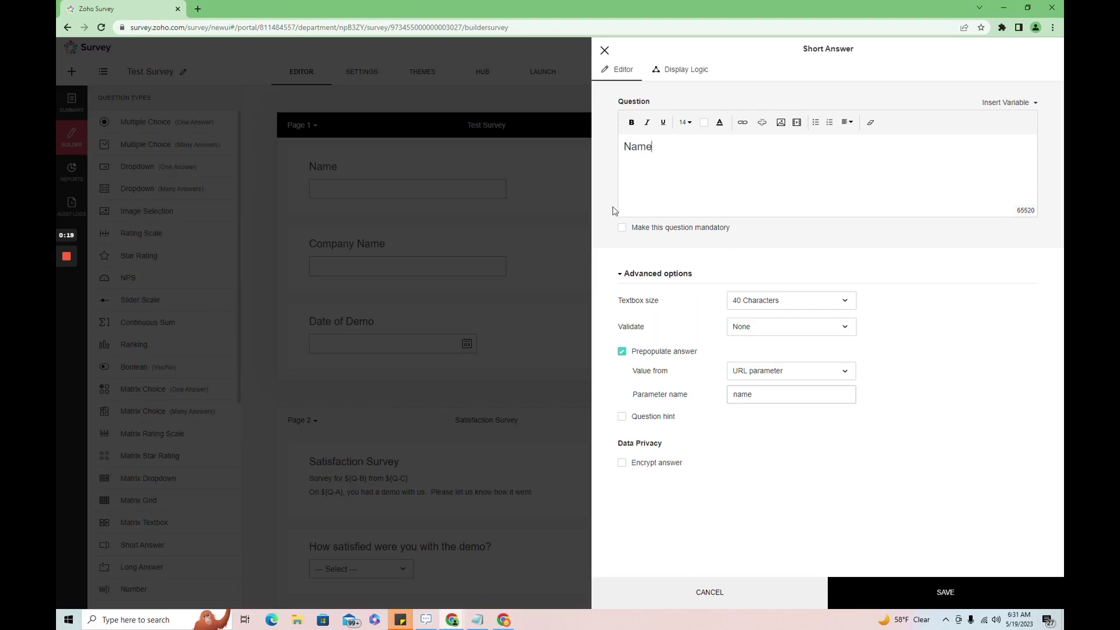
# Confirm Company Name prefills from 'account' and Date of Demo from 'date', closing each editor.
pyautogui.click(605, 53)
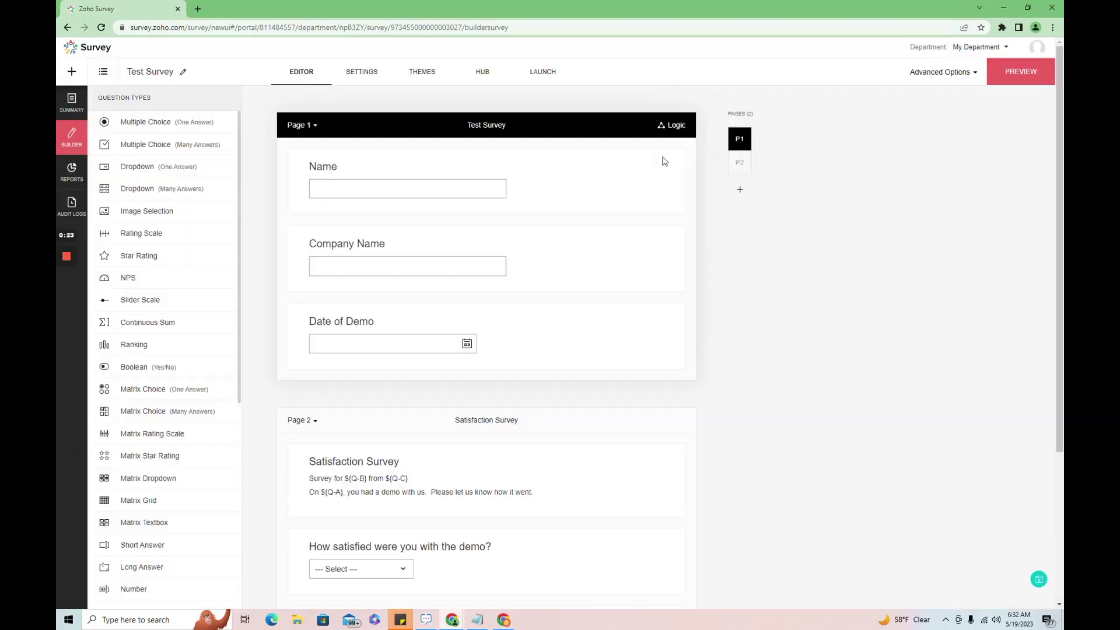
pyautogui.click(551, 270)
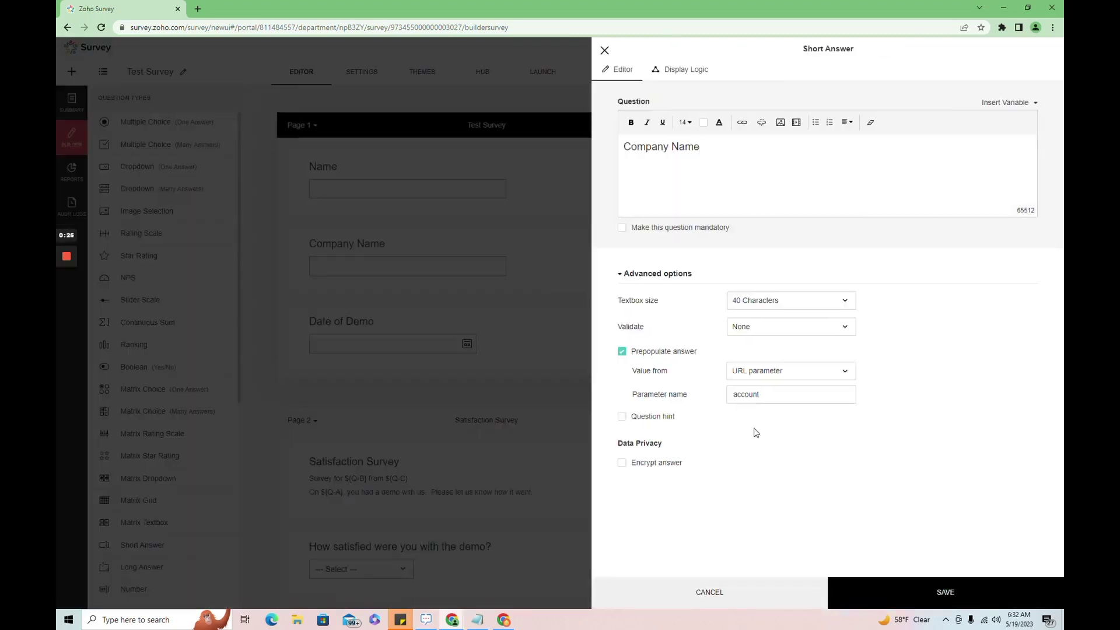
pyautogui.click(604, 52)
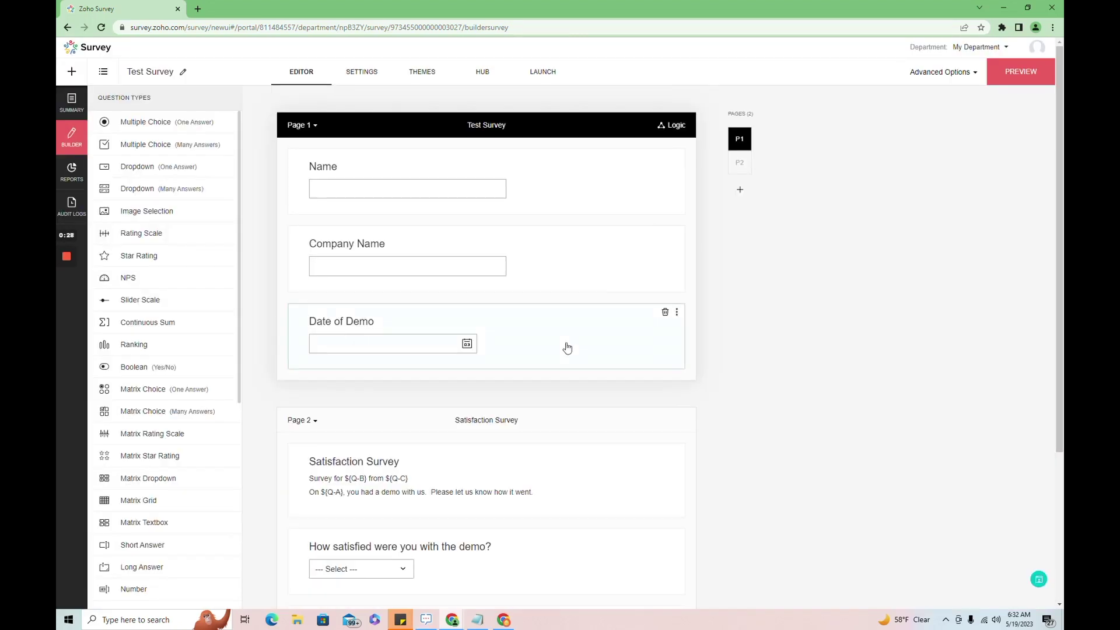
pyautogui.click(567, 348)
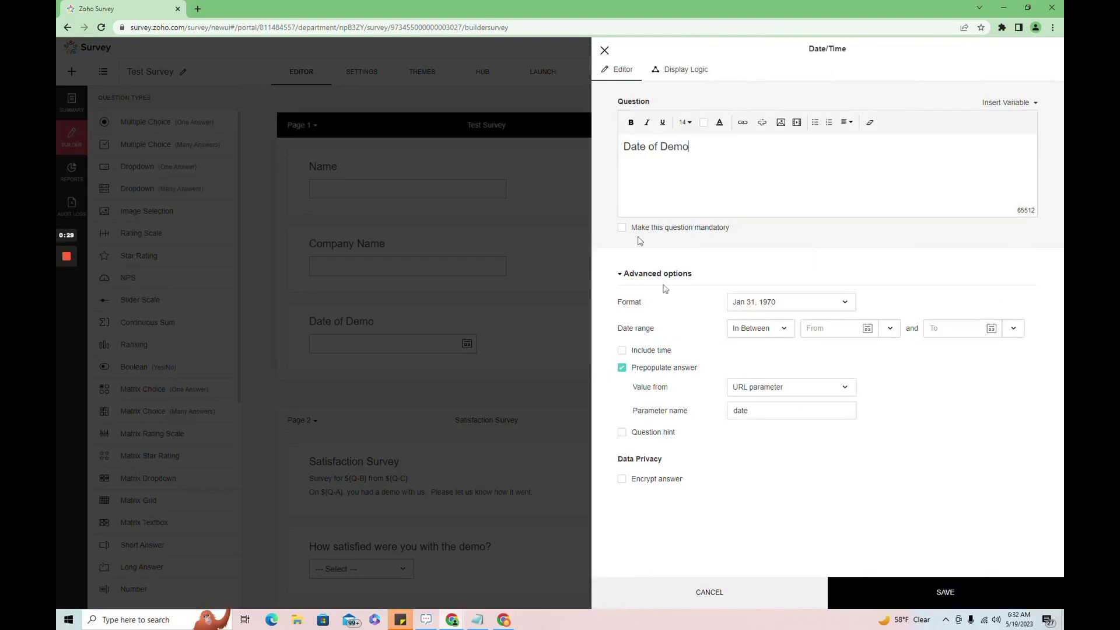
pyautogui.click(604, 50)
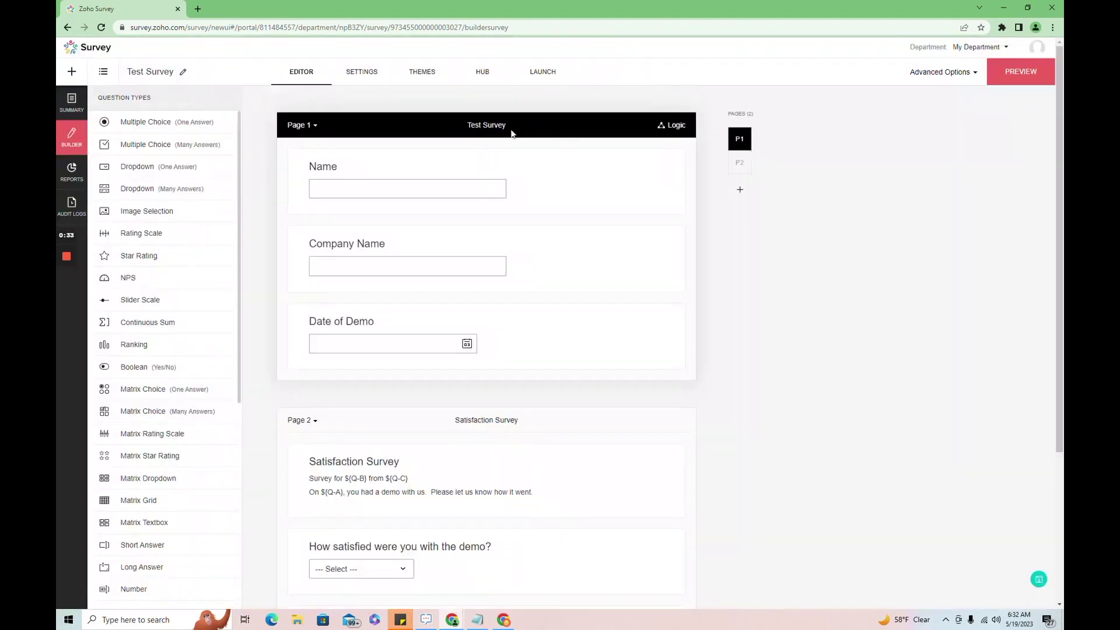
pyautogui.click(488, 76)
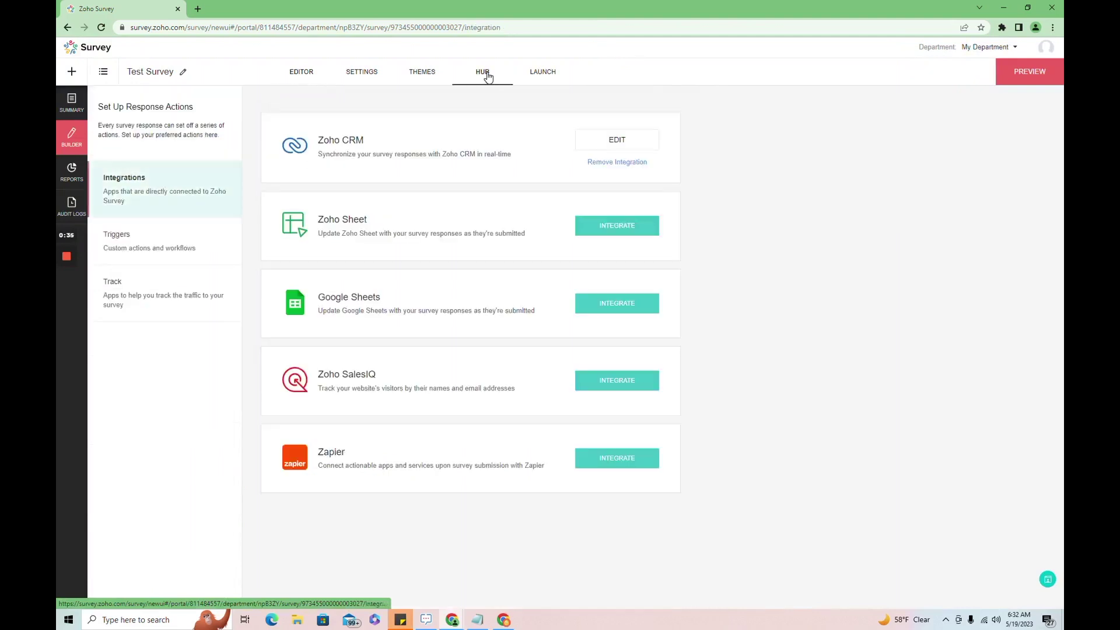
pyautogui.click(616, 143)
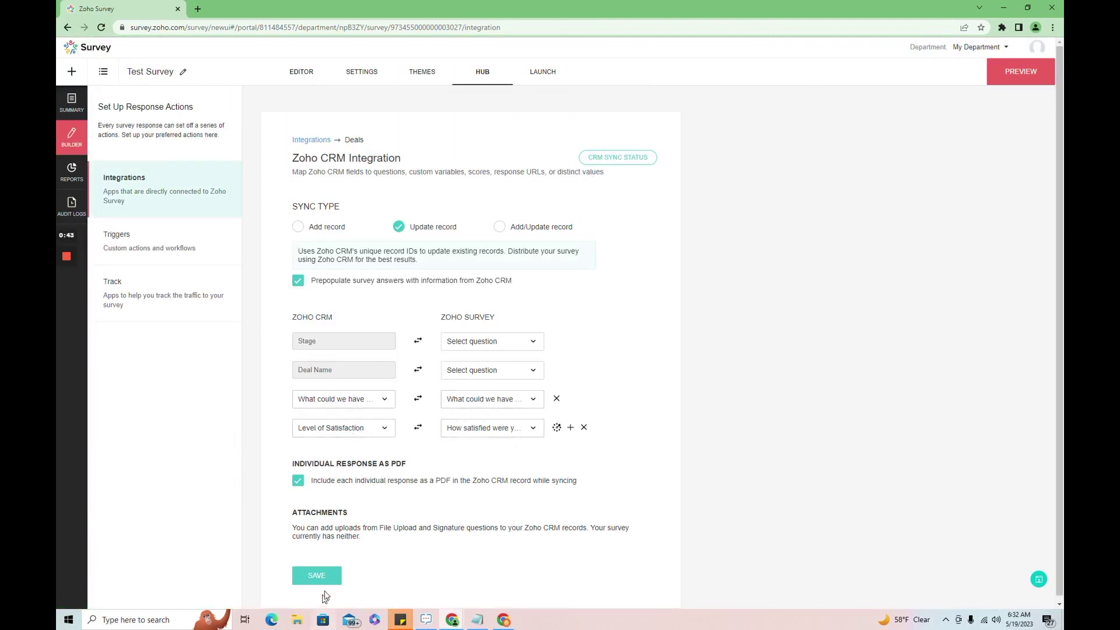
pyautogui.click(301, 72)
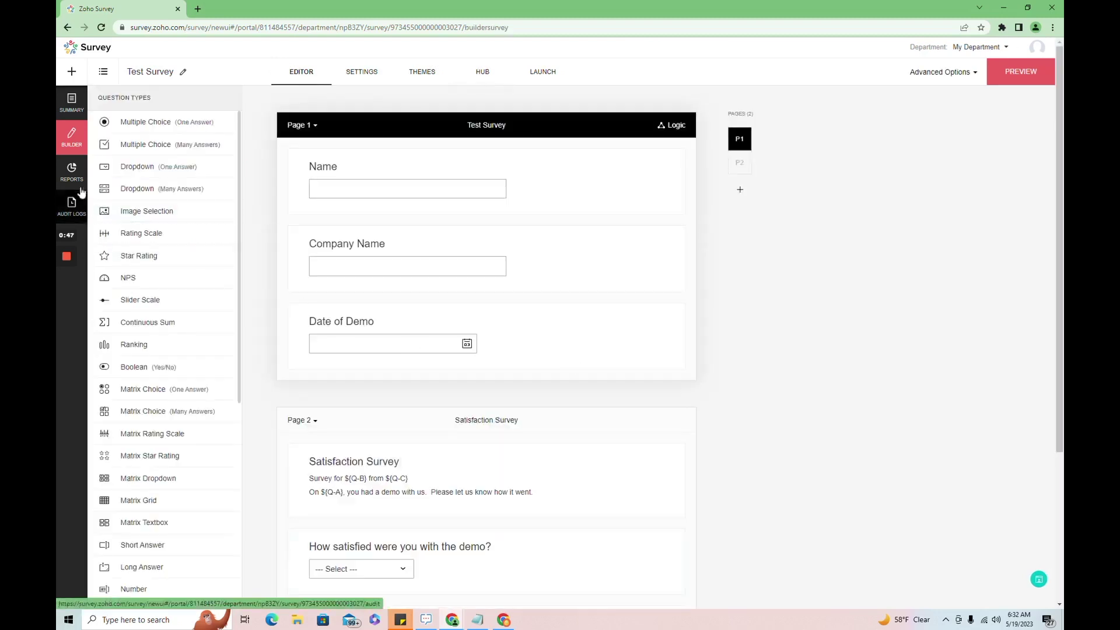
# Save the Page 2 'Satisfaction Survey' heading whose description pipes ${Q-B}, ${Q-C} and ${Q-A}.
pyautogui.moveTo(72, 264)
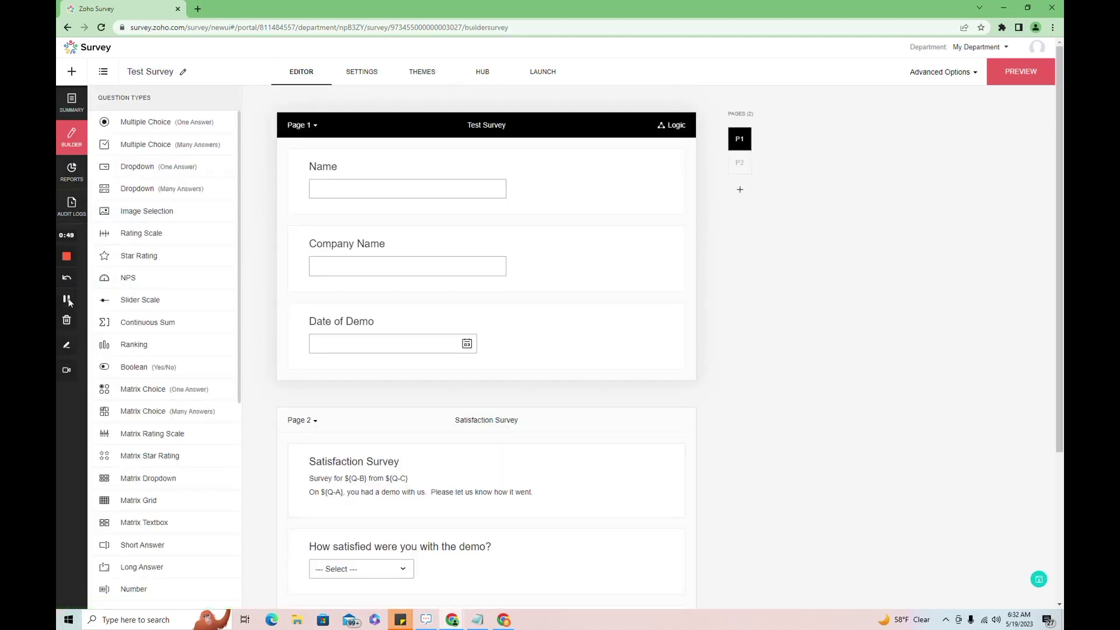
pyautogui.scroll(-3, 68, 298)
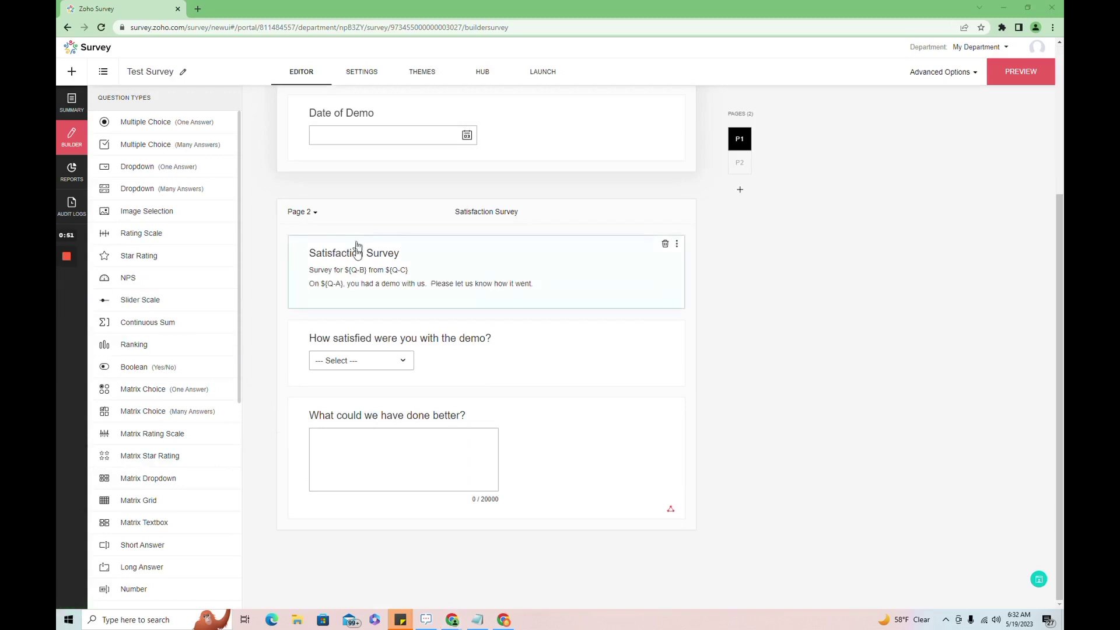
pyautogui.click(358, 253)
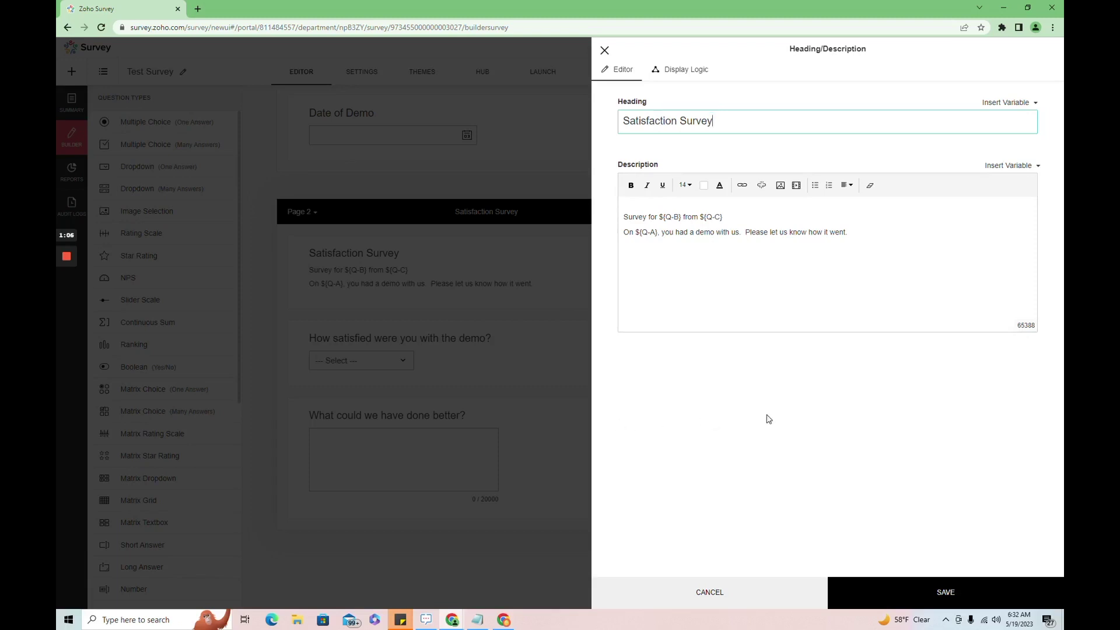
pyautogui.click(917, 593)
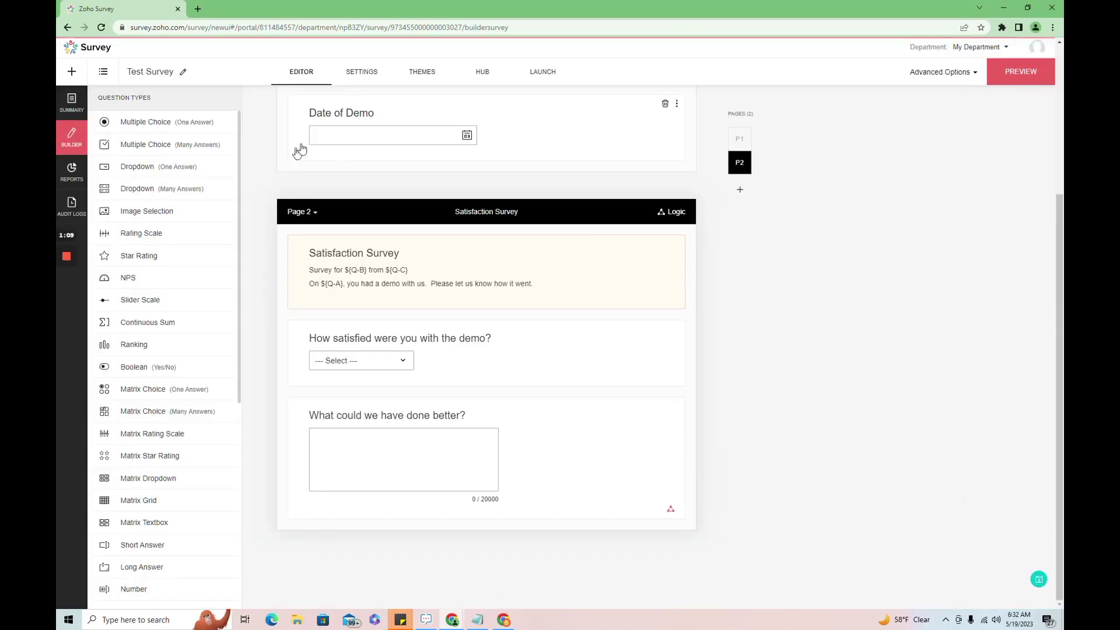
pyautogui.click(361, 73)
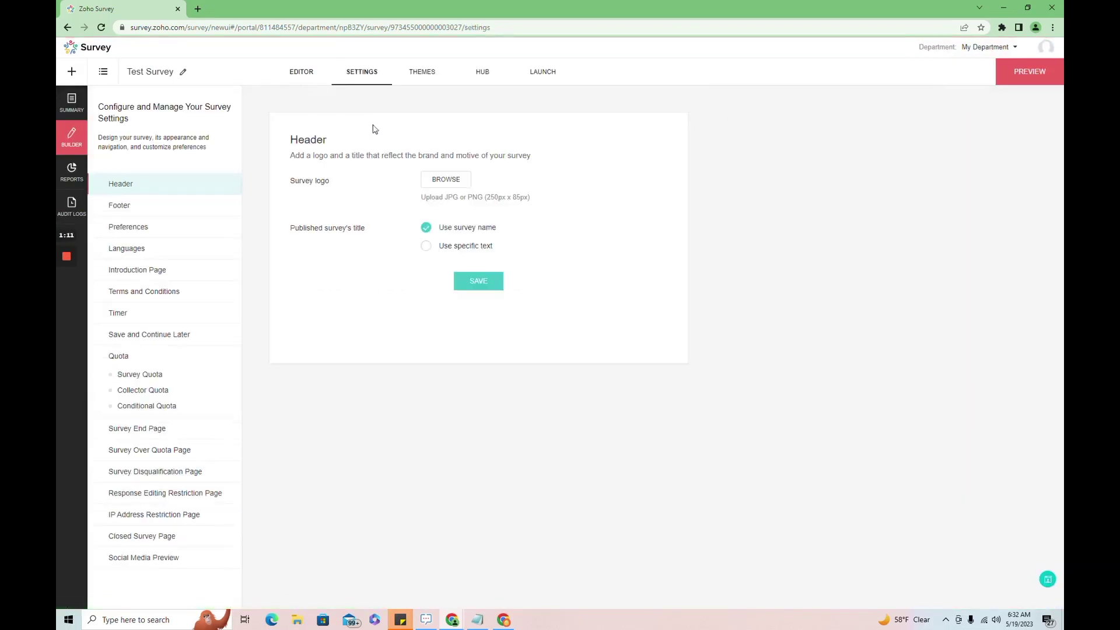
pyautogui.click(157, 232)
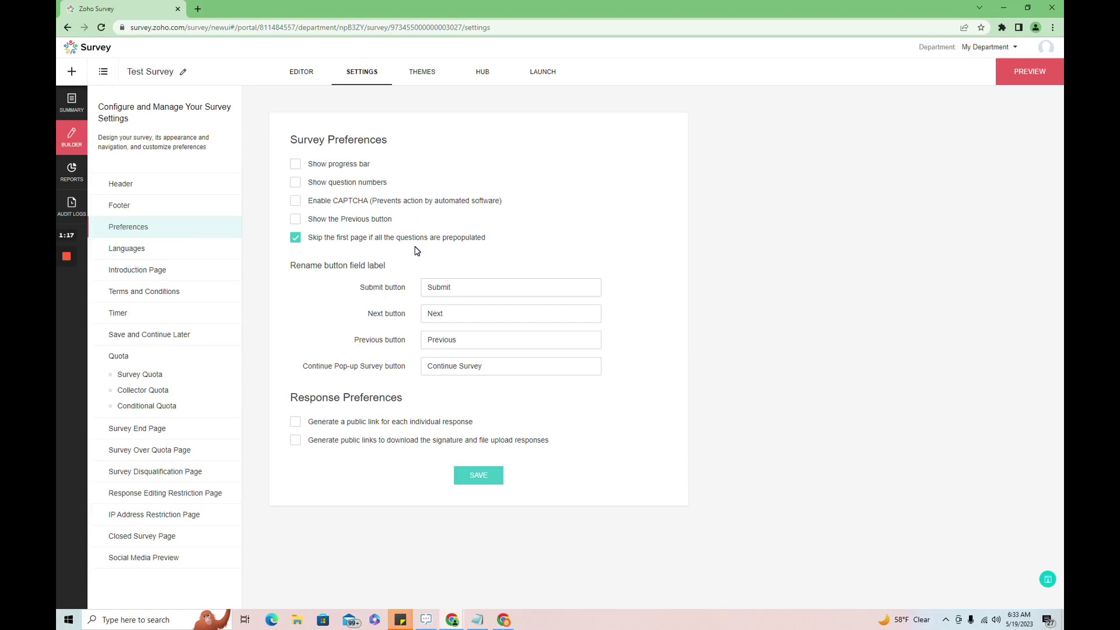
pyautogui.click(305, 72)
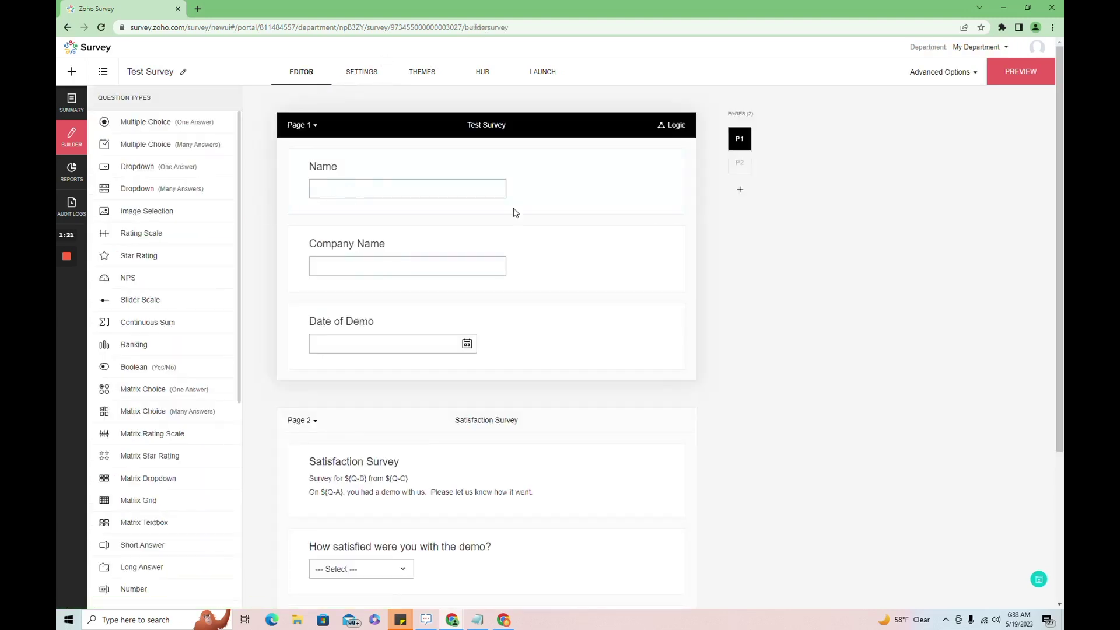
# Review the Satisfaction Survey heading and satisfaction question, closing both unchanged.
pyautogui.scroll(-1, 558, 294)
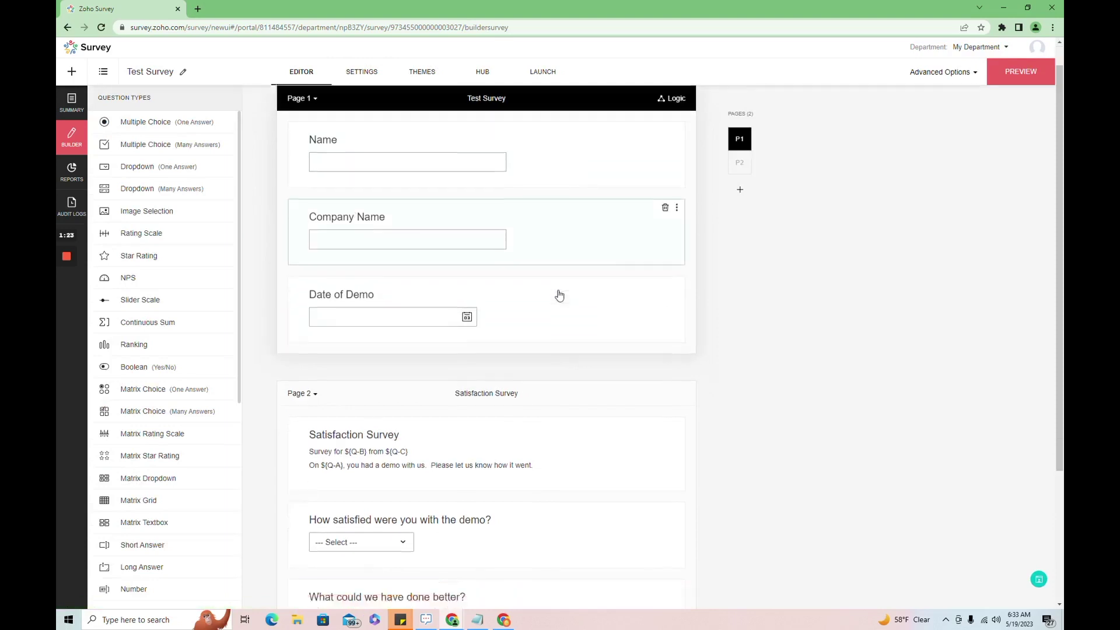
pyautogui.scroll(-3, 559, 295)
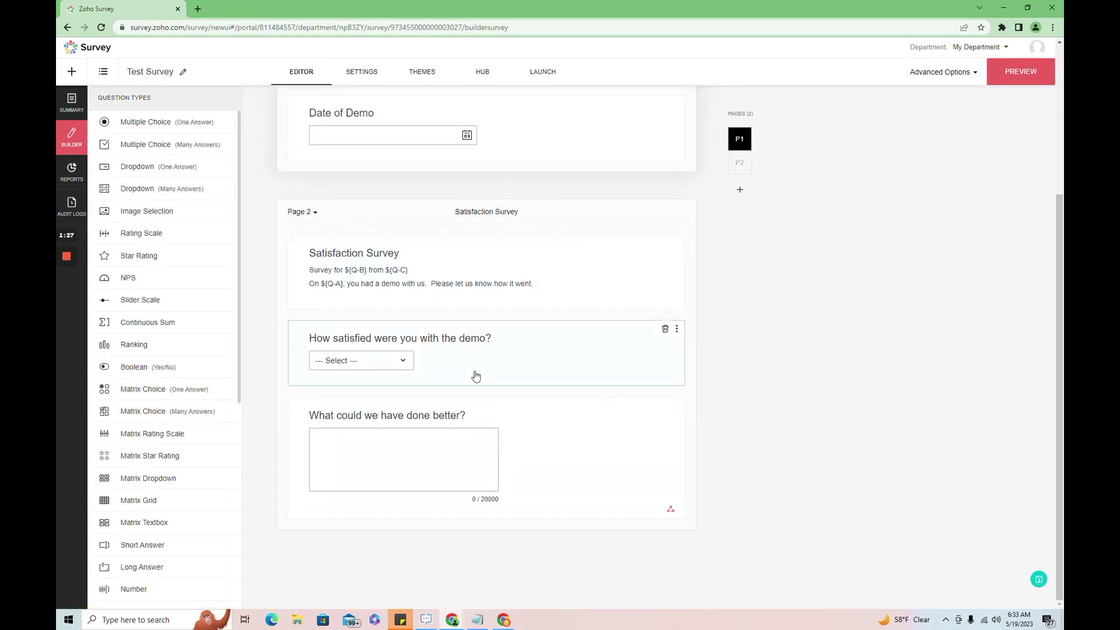
pyautogui.scroll(4, 480, 366)
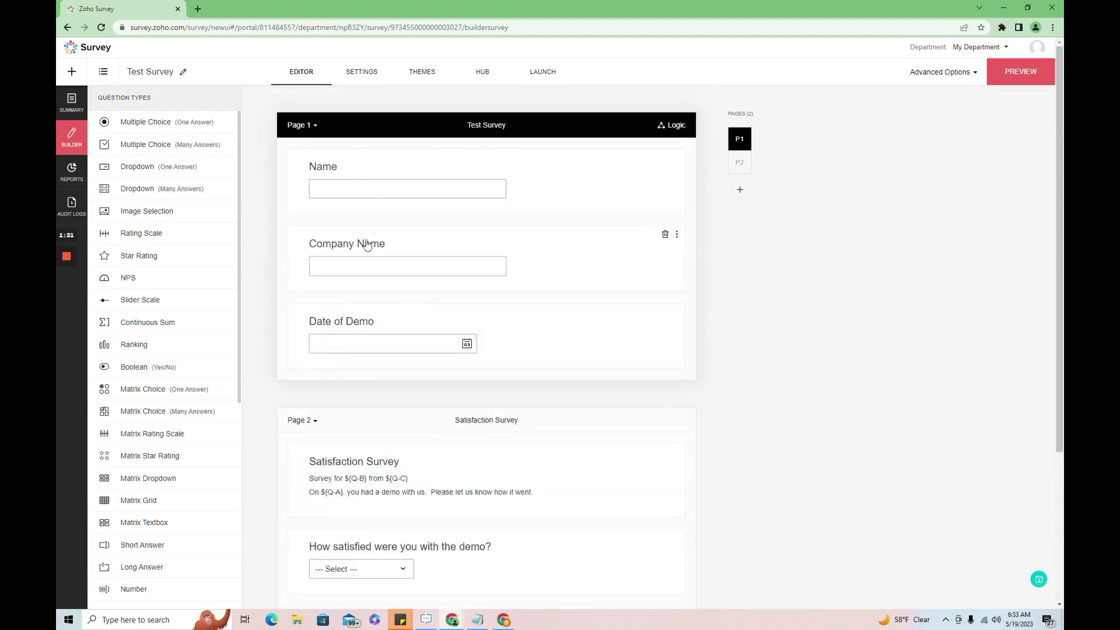
pyautogui.scroll(-3, 408, 292)
pyautogui.scroll(3, 444, 328)
pyautogui.scroll(-3, 459, 308)
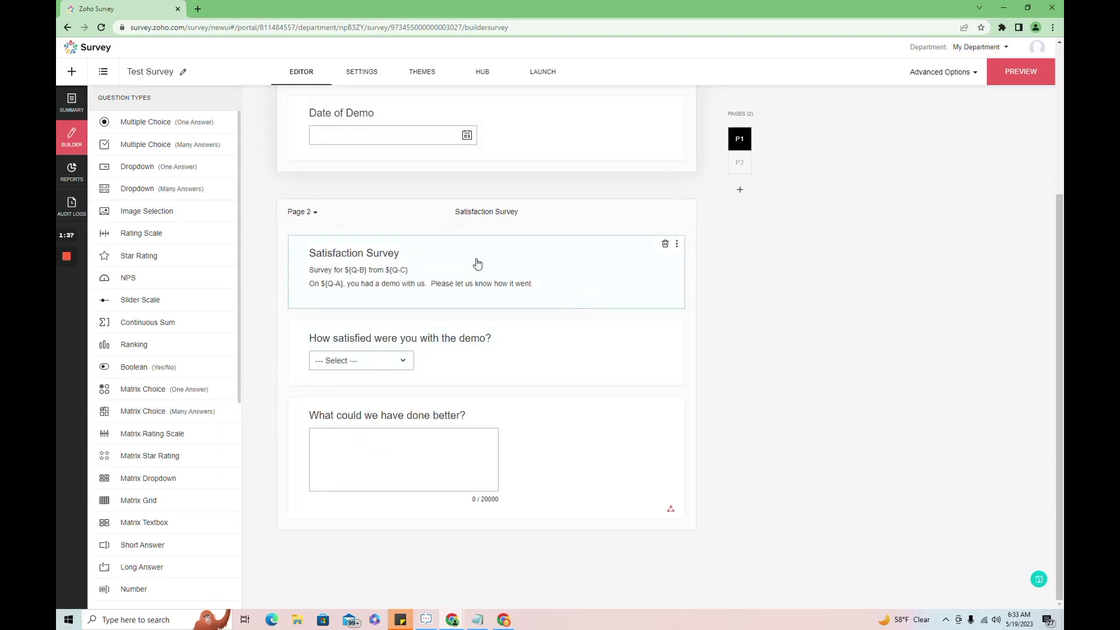
pyautogui.click(476, 261)
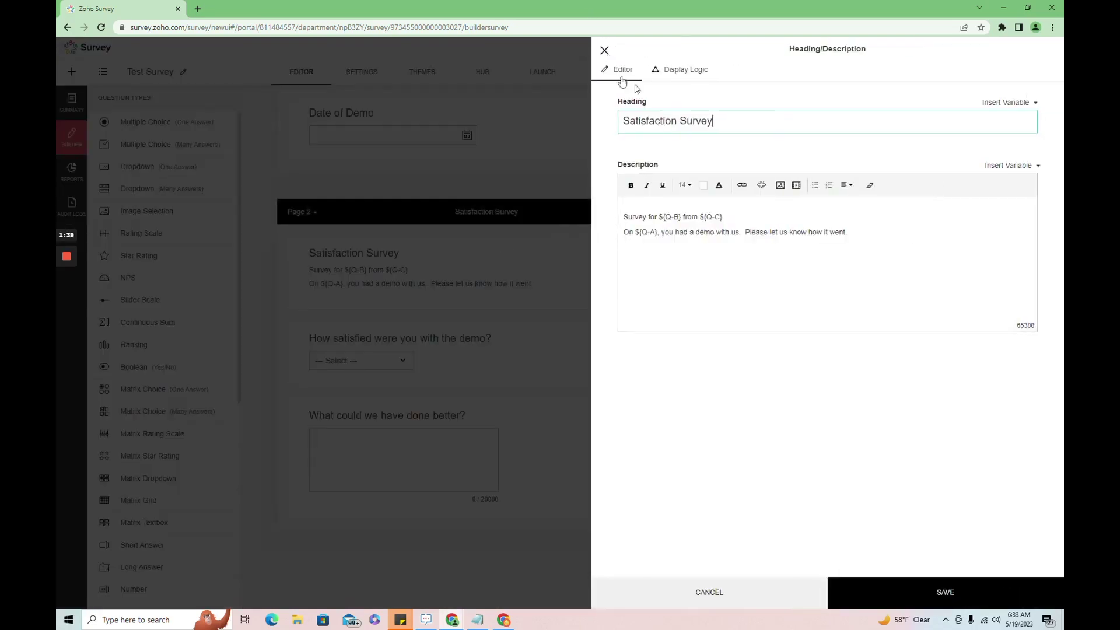
pyautogui.click(604, 51)
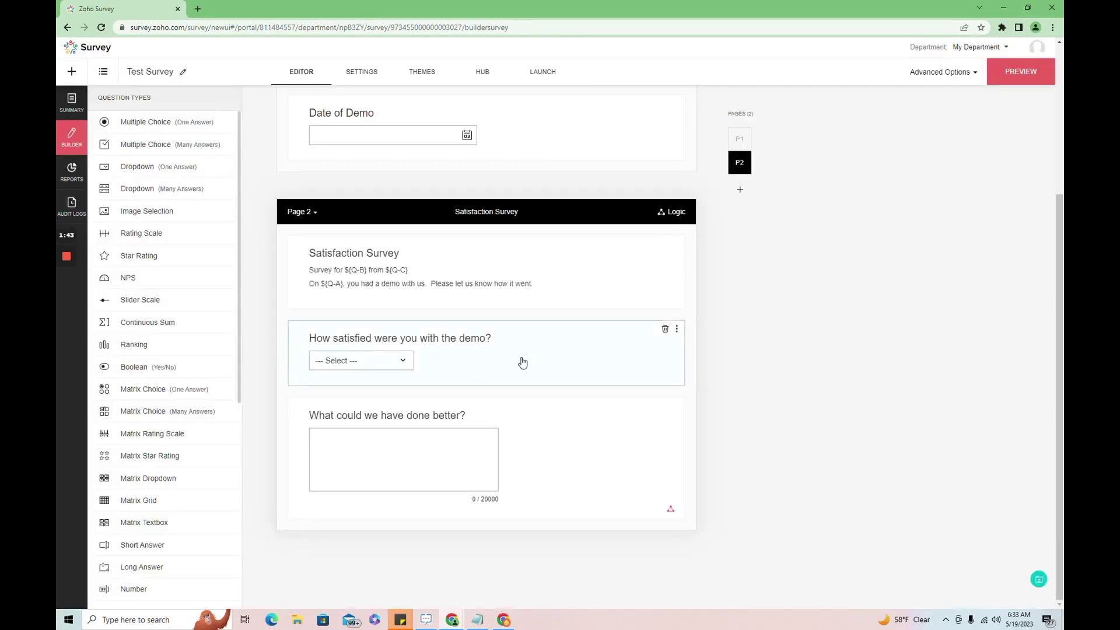
pyautogui.click(521, 358)
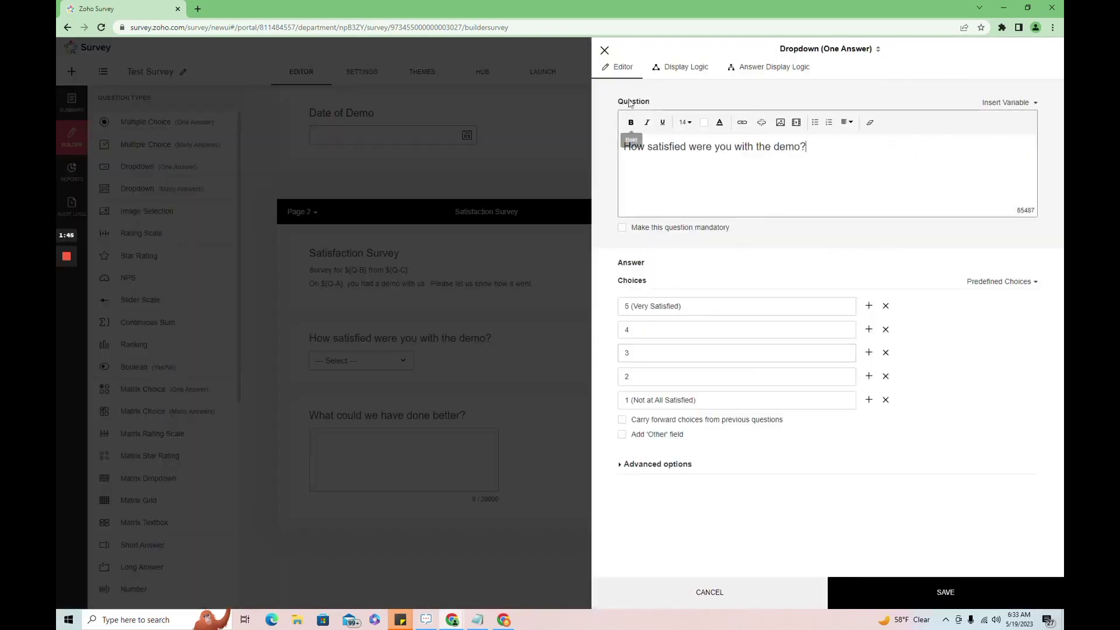
pyautogui.click(604, 50)
# Give 'What could we have done better?' display logic for satisfaction options 4 to 1, and save.
pyautogui.click(576, 467)
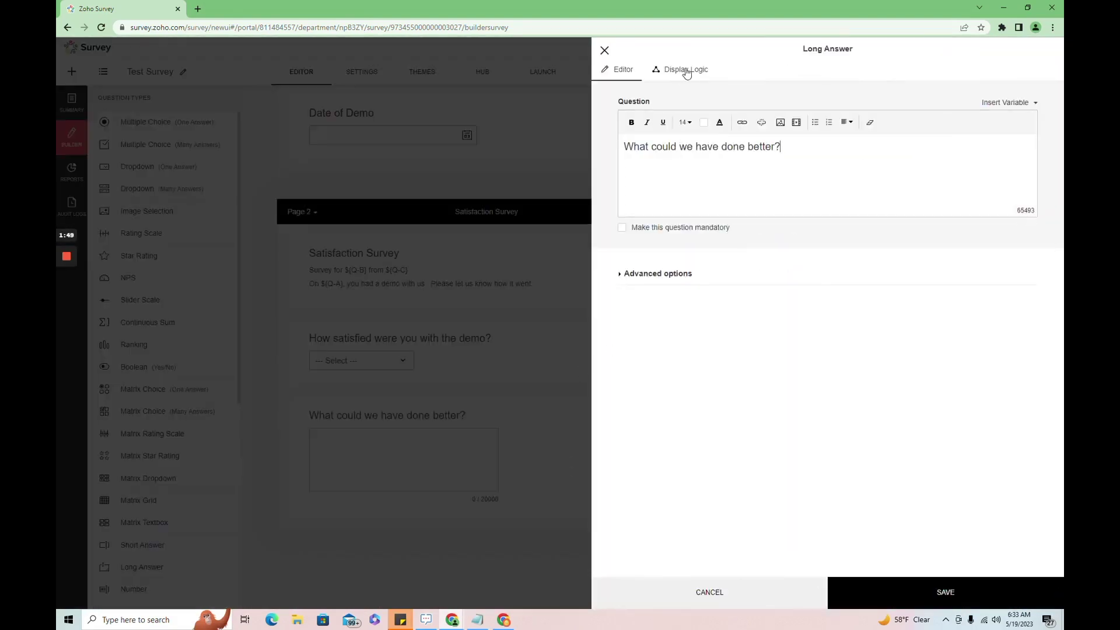
pyautogui.click(685, 70)
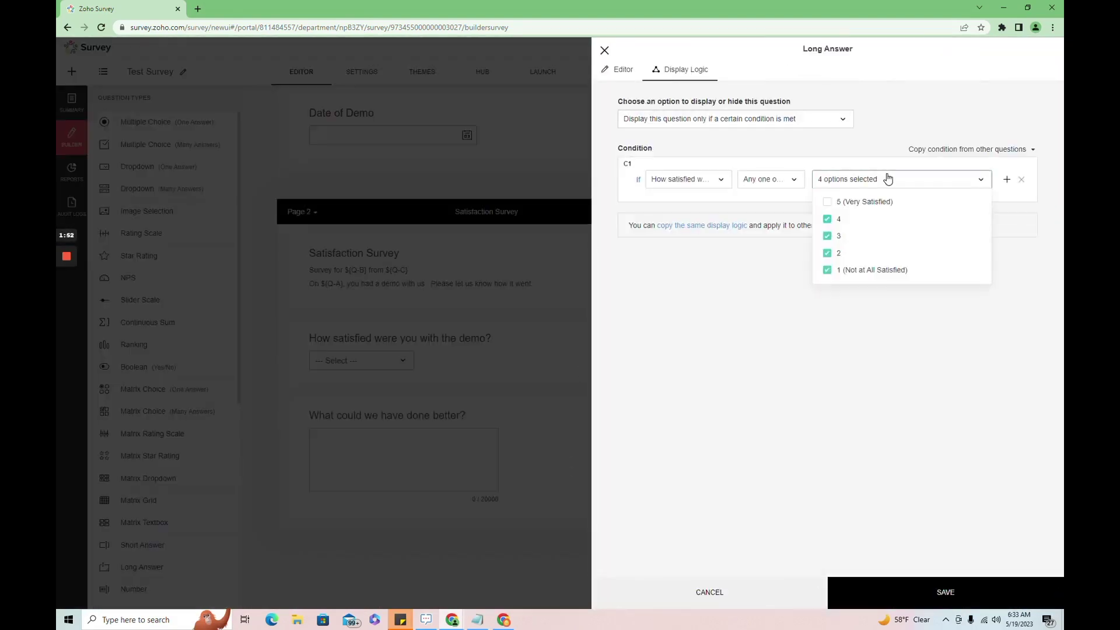
pyautogui.click(706, 372)
pyautogui.click(877, 590)
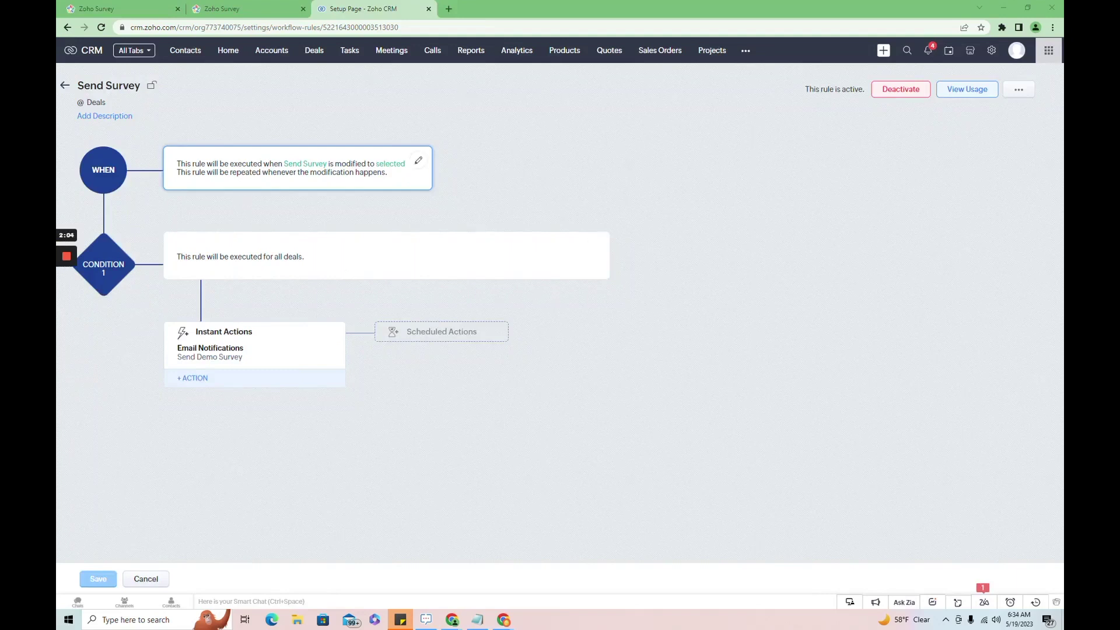
# Open the Send Demo Survey notification's 'Demo Survey' email template for editing.
pyautogui.click(224, 357)
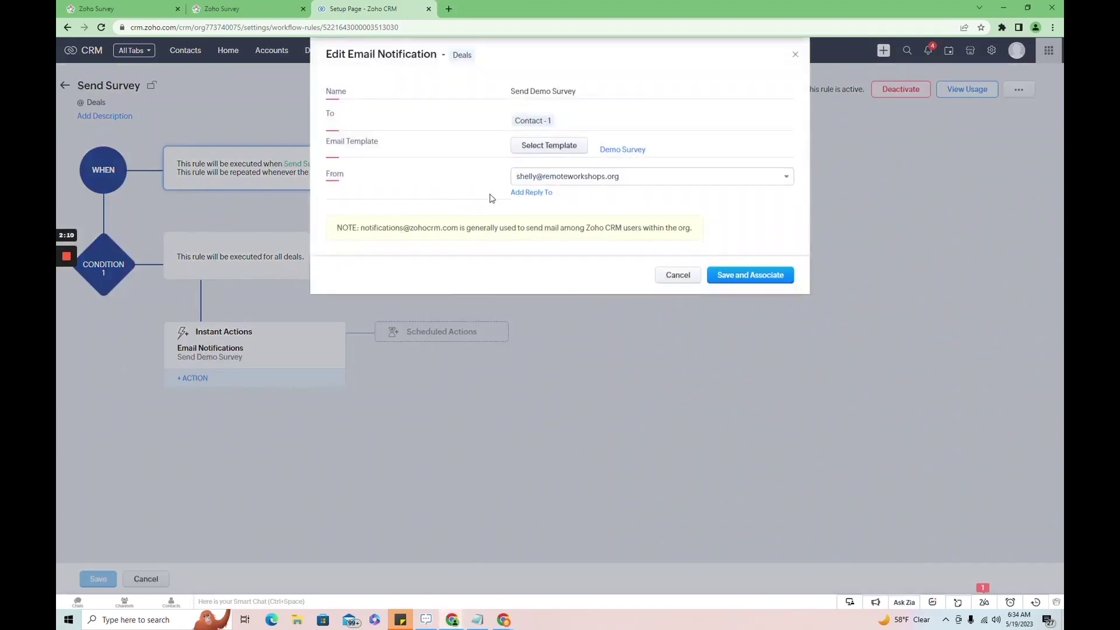
pyautogui.click(628, 151)
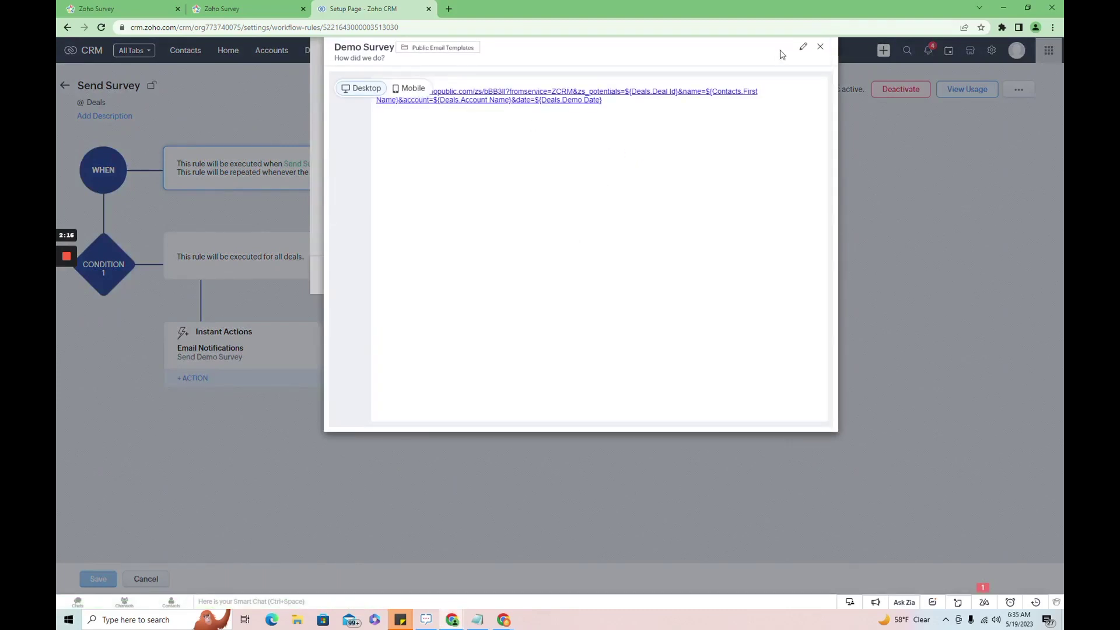
pyautogui.click(804, 48)
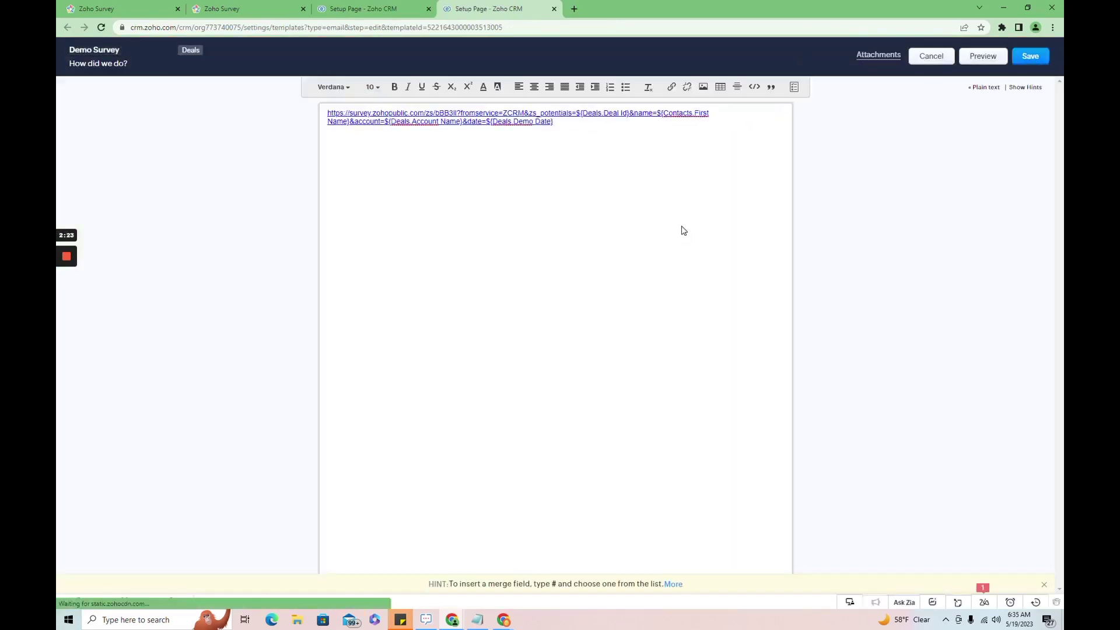
pyautogui.click(672, 87)
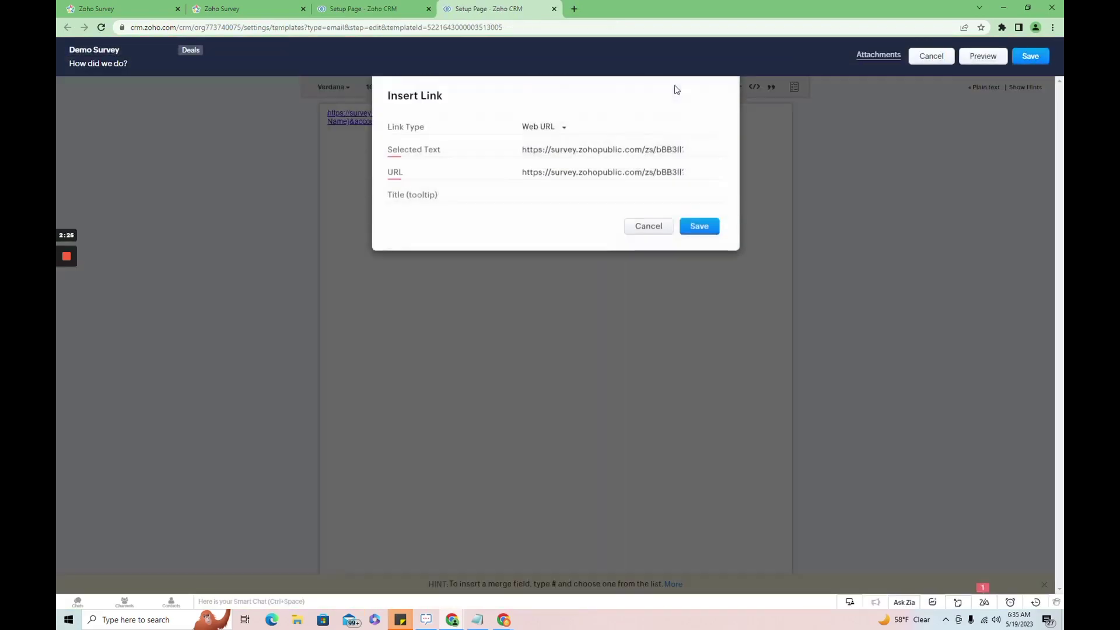
pyautogui.click(631, 229)
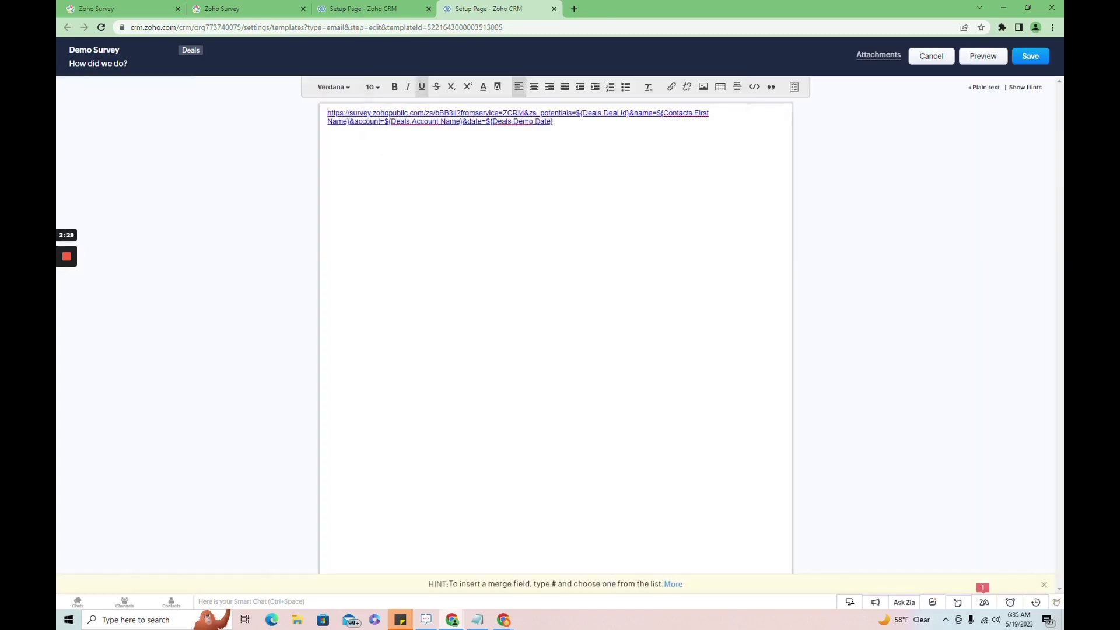
pyautogui.moveTo(577, 113); pyautogui.dragTo(616, 119)
pyautogui.click(553, 122)
pyautogui.moveTo(385, 122); pyautogui.dragTo(553, 121)
pyautogui.click(553, 122)
pyautogui.press('Return')
pyautogui.moveTo(464, 113); pyautogui.dragTo(499, 113)
pyautogui.moveTo(629, 113); pyautogui.dragTo(642, 114)
pyautogui.doubleClick(365, 122)
pyautogui.click(471, 121)
# Maximize Gmail and follow the survey link in the 'How did we do?' email.
pyautogui.hotkey('alt', 'Tab')
pyautogui.moveTo(480, 232); pyautogui.dragTo(480, 155)
pyautogui.doubleClick(480, 155)
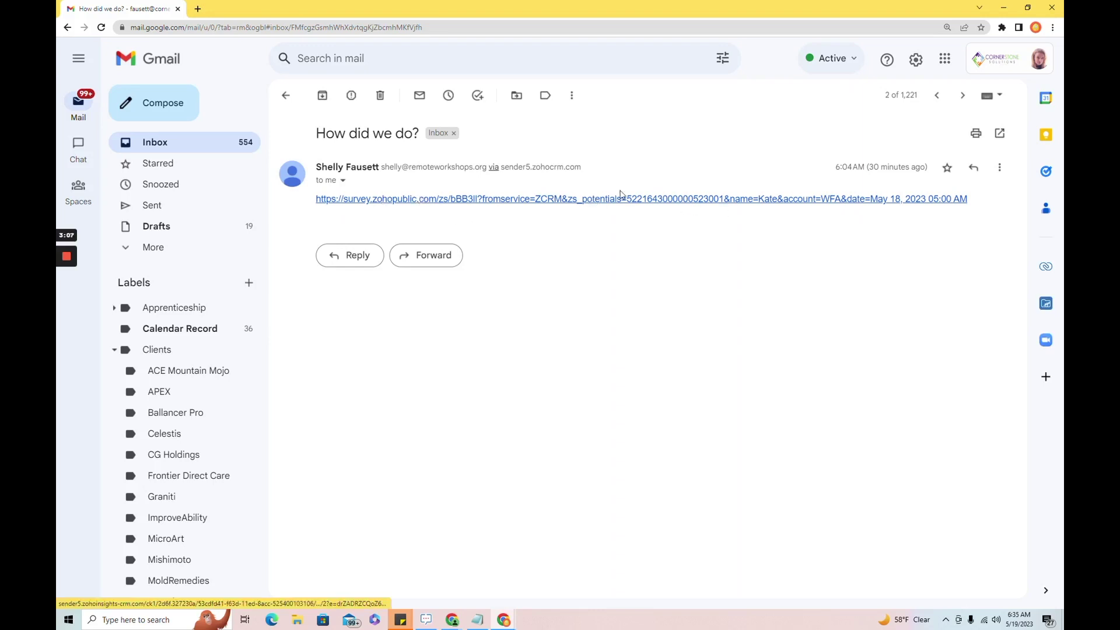
pyautogui.click(408, 200)
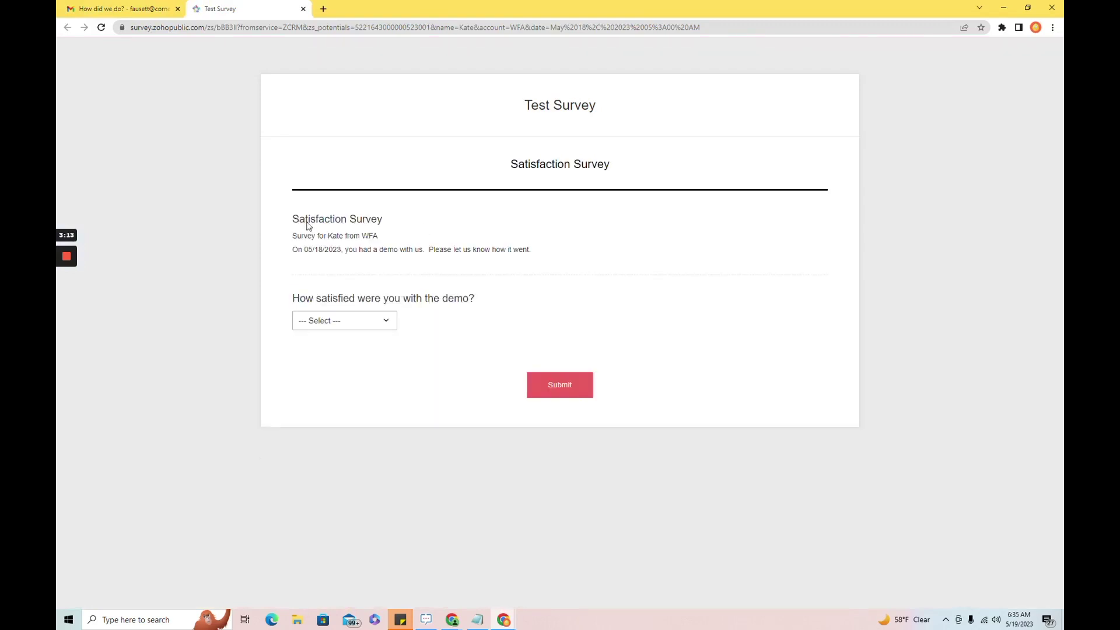
# Check the pre-filled name, account and demo date 05/18/2023 on the survey page.
pyautogui.moveTo(301, 238); pyautogui.dragTo(431, 238)
pyautogui.click(305, 258)
pyautogui.moveTo(311, 250); pyautogui.dragTo(358, 252)
pyautogui.click(419, 345)
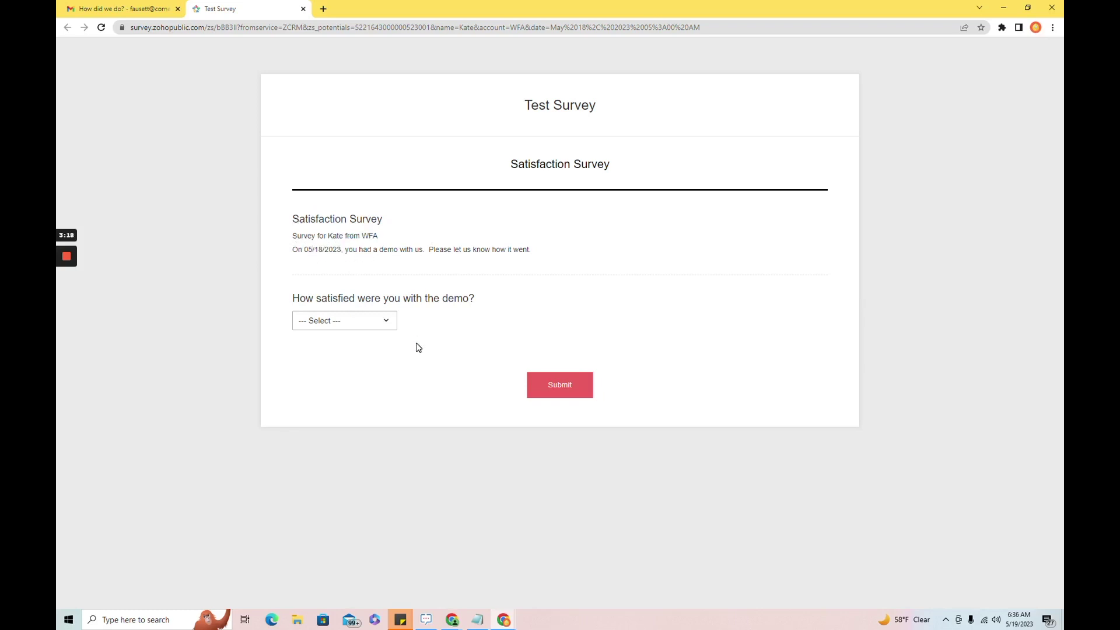
# Rate satisfaction 4, enter feedback 'talked less', submit, then return to the Zoho CRM integration.
pyautogui.click(344, 325)
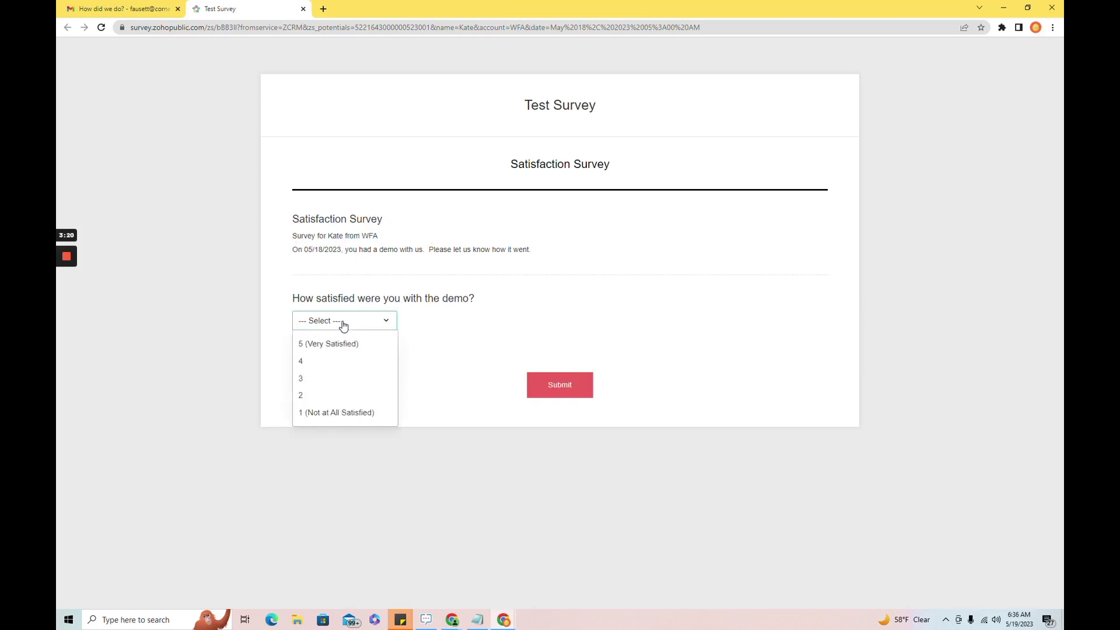
pyautogui.click(335, 362)
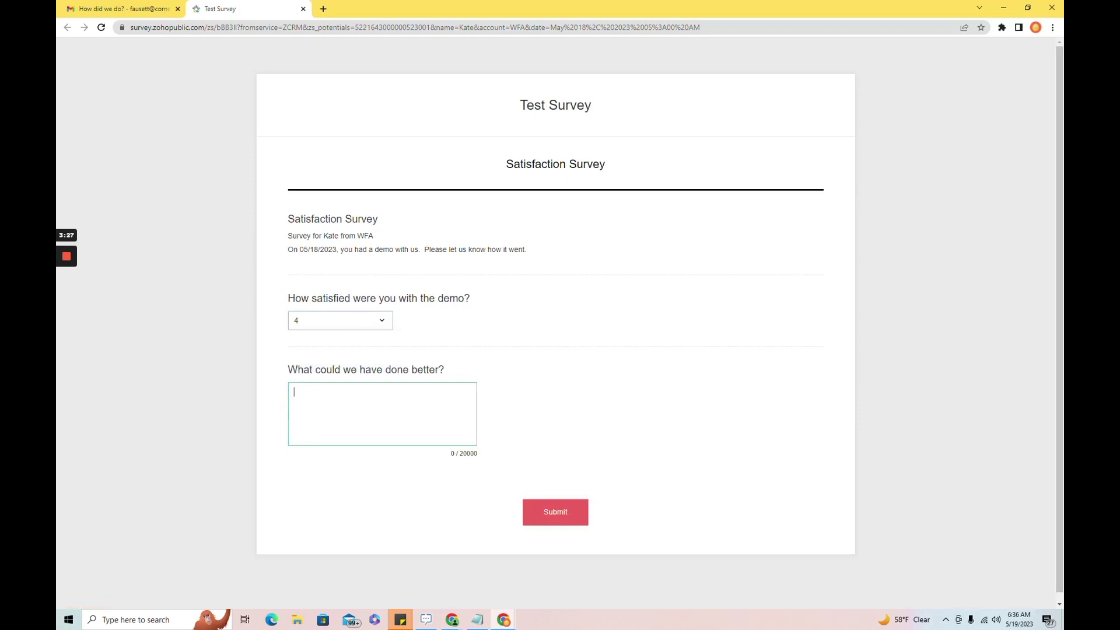
pyautogui.write('lked less')
pyautogui.moveTo(66, 278)
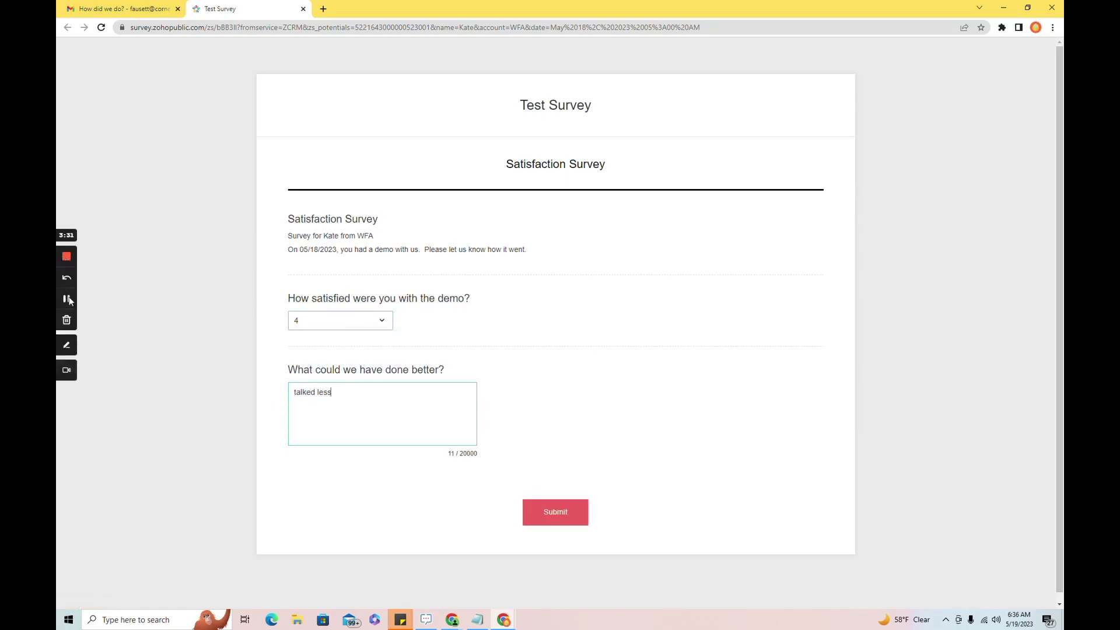
pyautogui.click(555, 518)
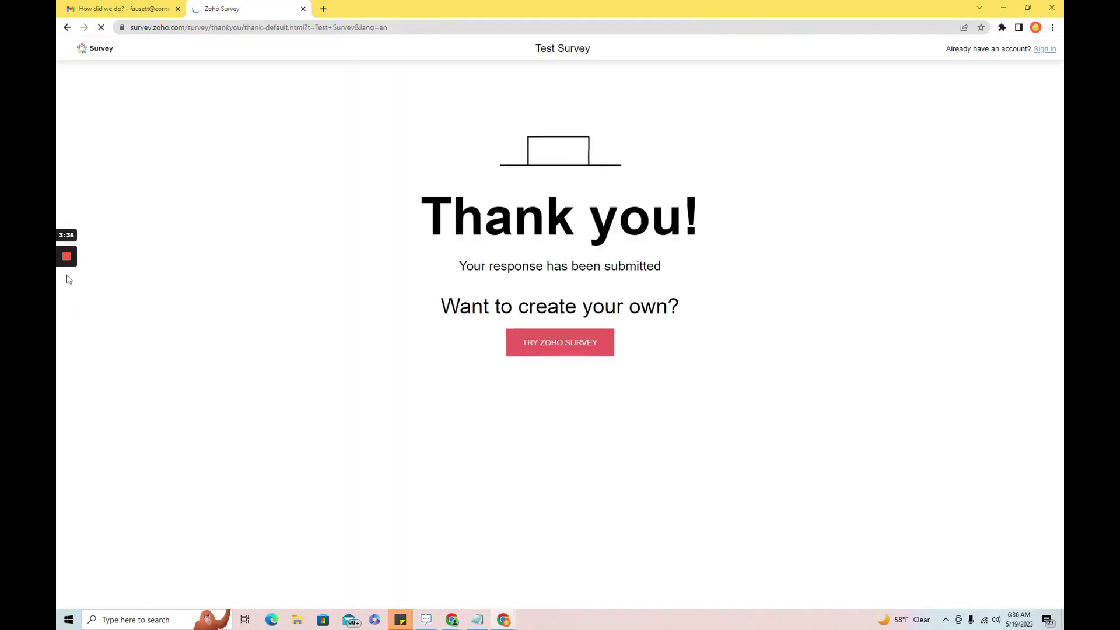
pyautogui.moveTo(65, 274)
pyautogui.click(66, 298)
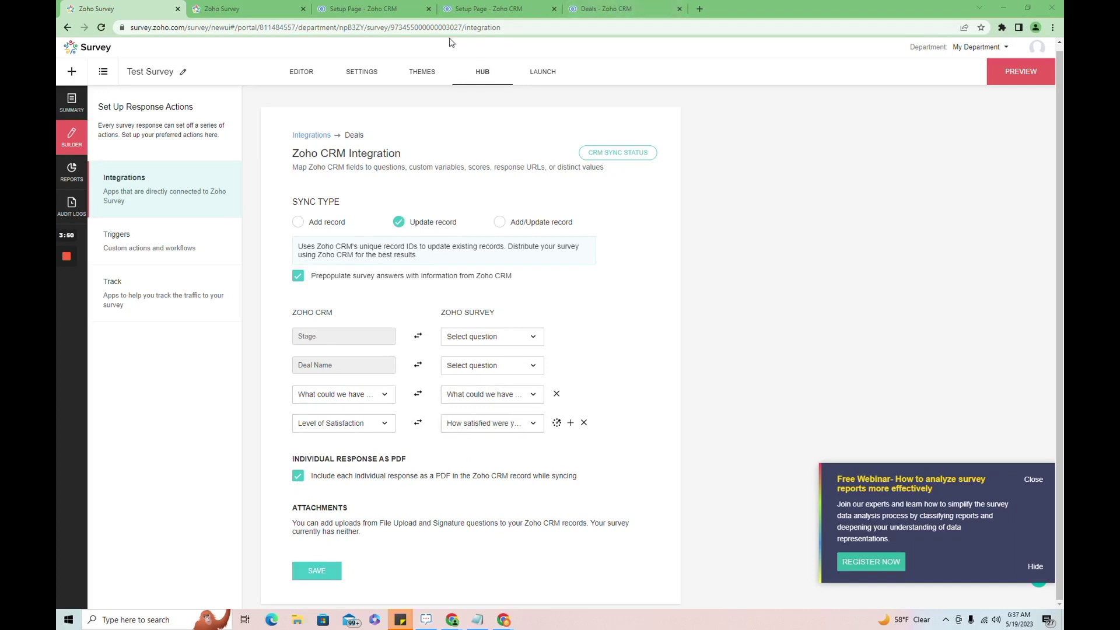
# Switch to the 'Deals - Zoho CRM' tab listing the 6 deal records.
pyautogui.click(613, 7)
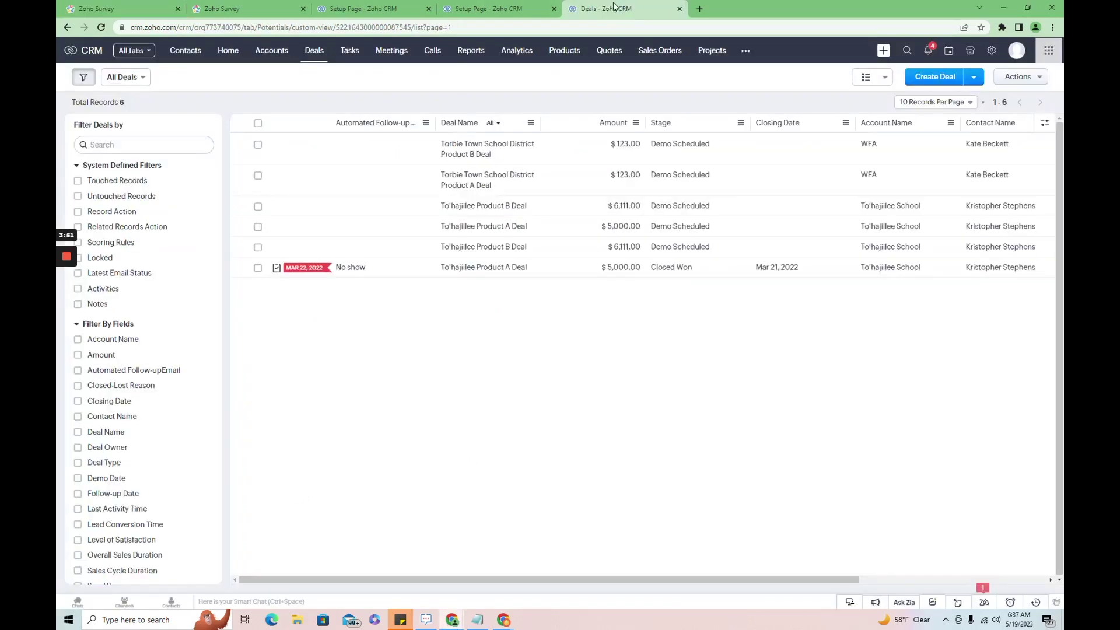
# Open the Torbie Town School District Product B Deal and review Survey Answers: 4, 'talked less'.
pyautogui.click(474, 150)
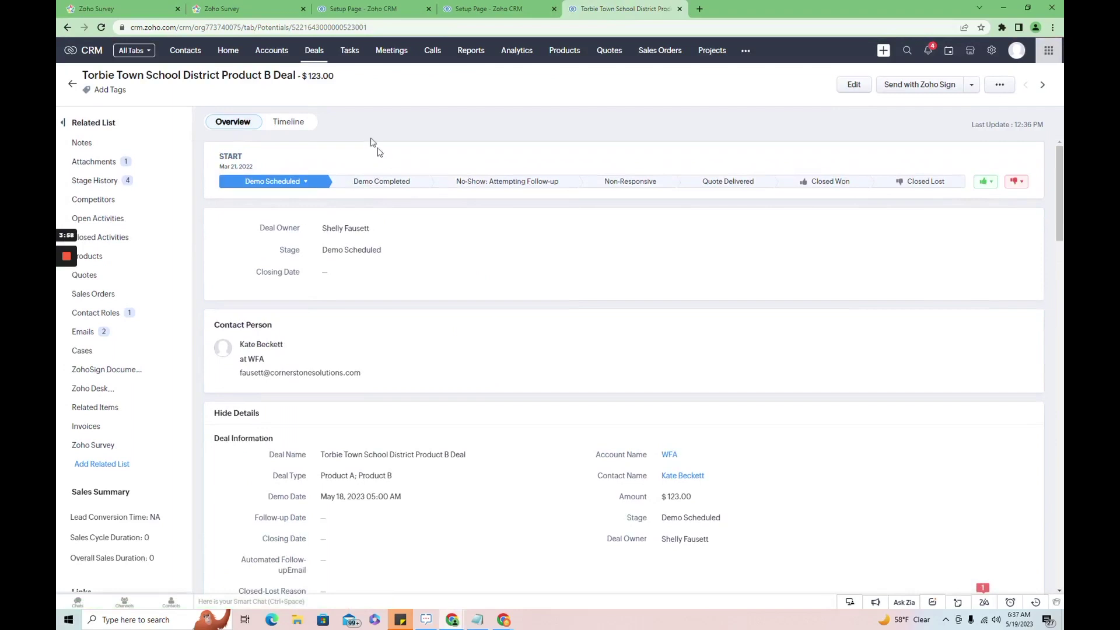
pyautogui.scroll(-5, 466, 374)
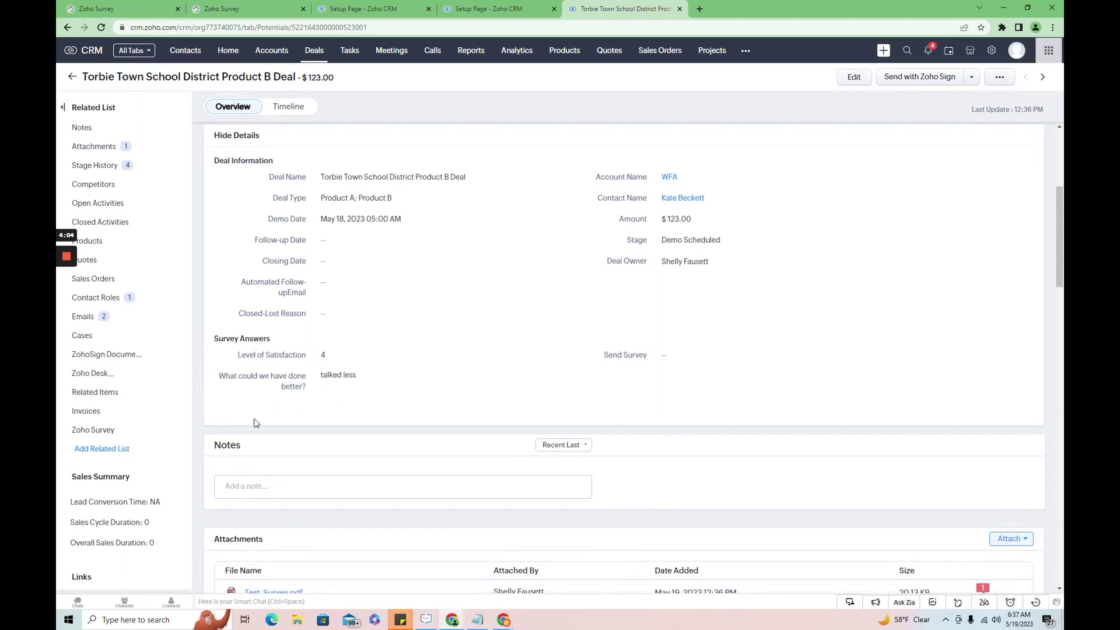
pyautogui.scroll(5, 415, 418)
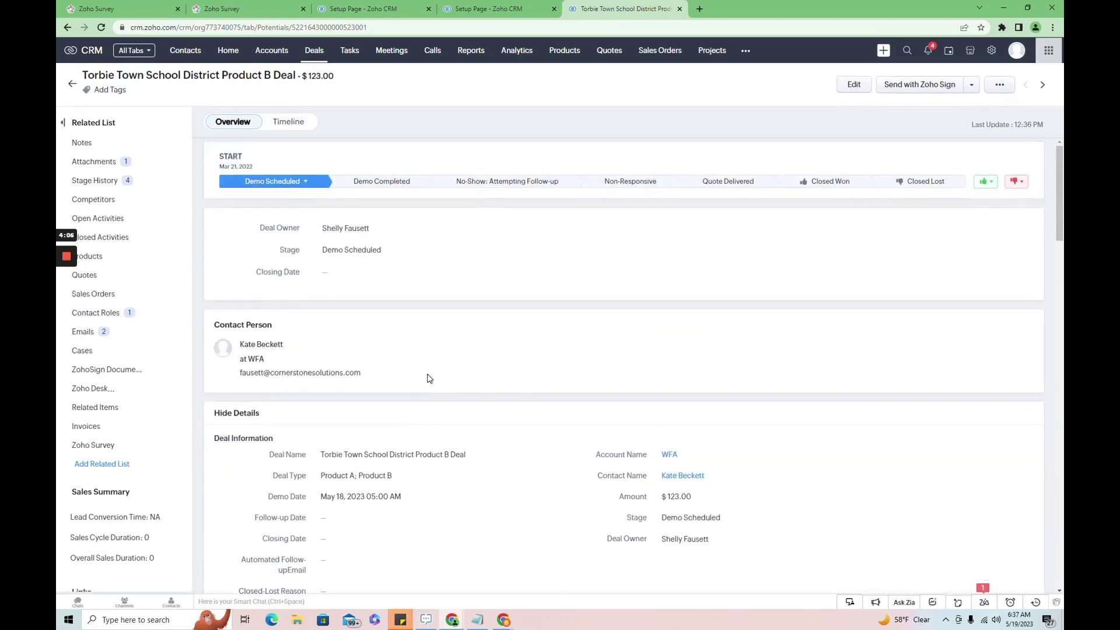